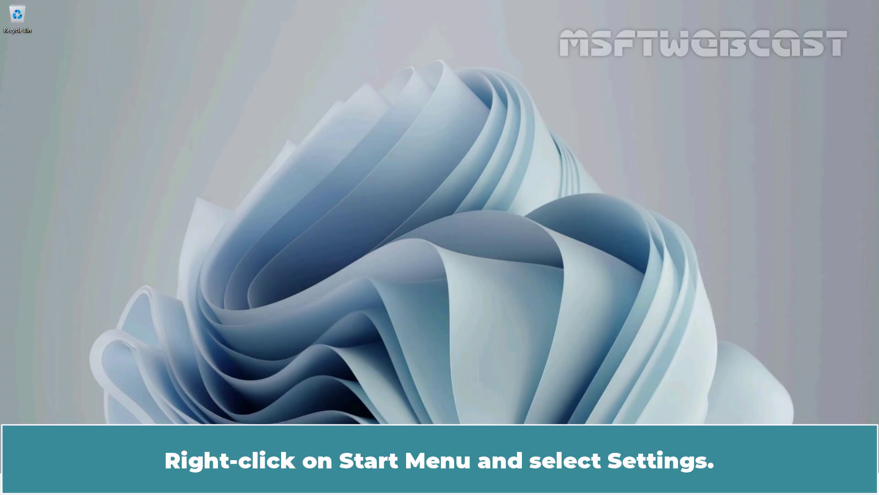
Step: Open More Windows features from the System > Optional features page in Settings
right_click(362, 492)
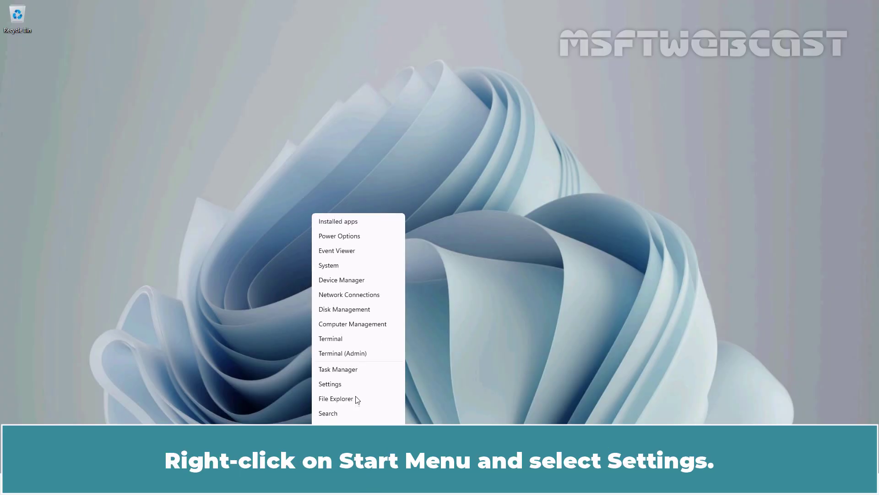
left_click(350, 383)
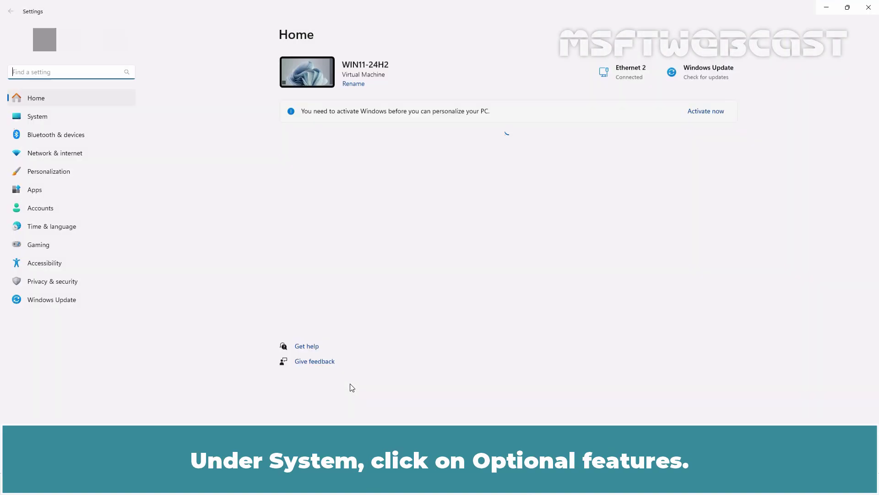
left_click(37, 116)
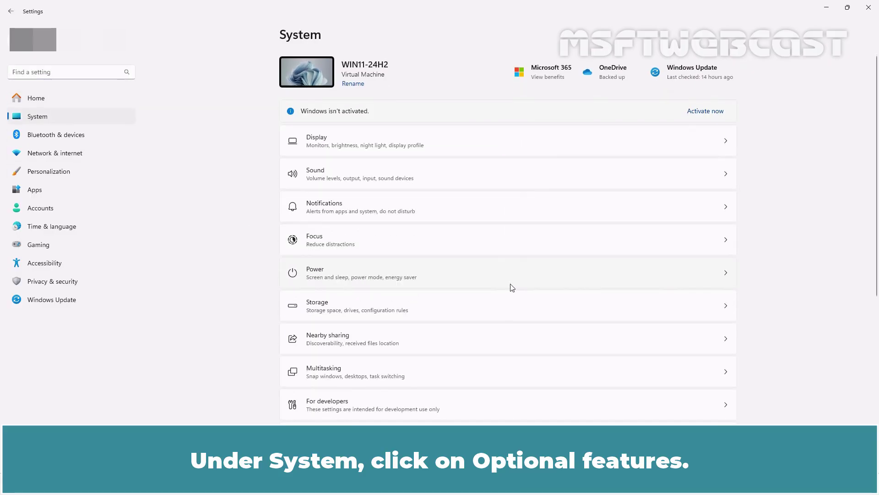
scroll(510, 288, "down", 10)
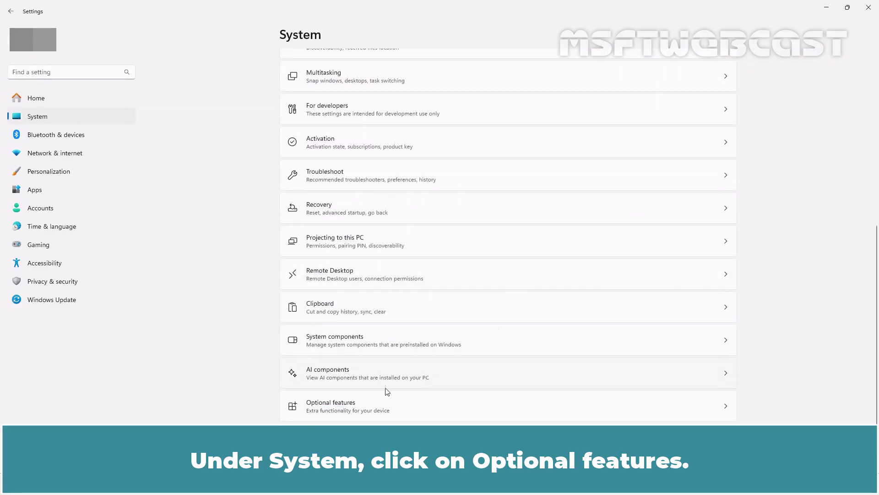
left_click(364, 402)
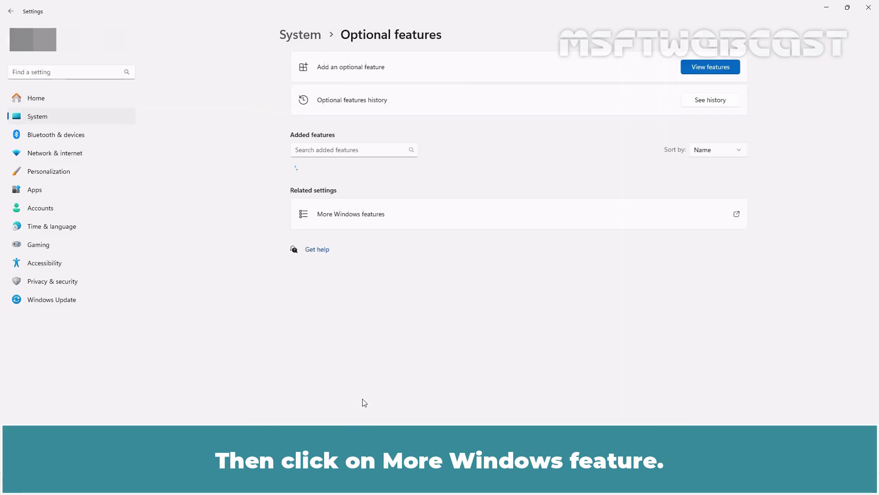
left_click(347, 213)
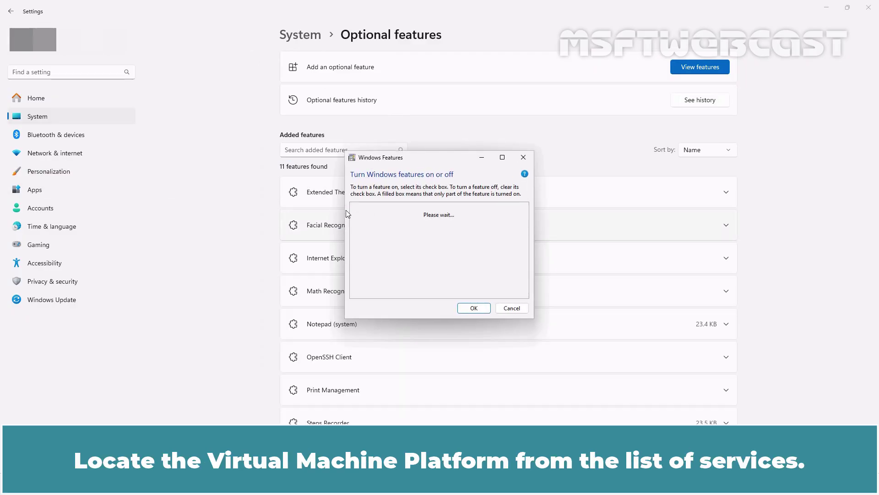
Step: Tick Virtual Machine Platform in the Windows Features list and confirm with OK
scroll(438, 252, "down", 6)
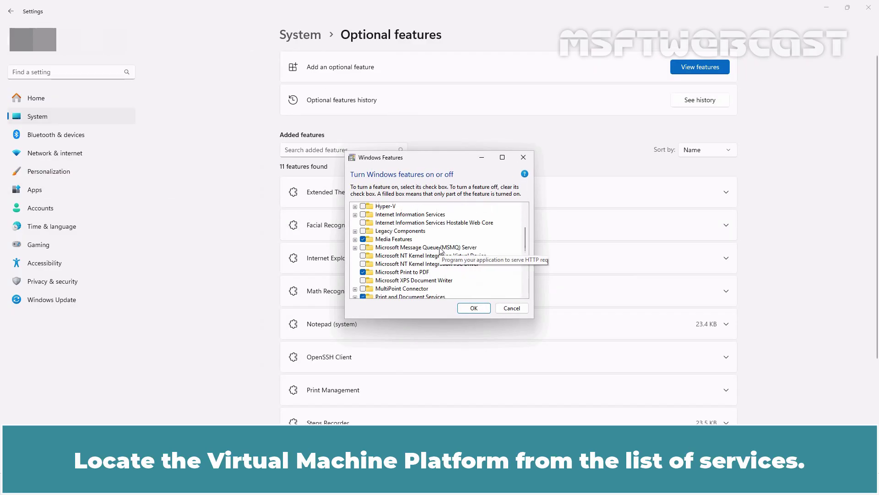
scroll(441, 250, "down", 1)
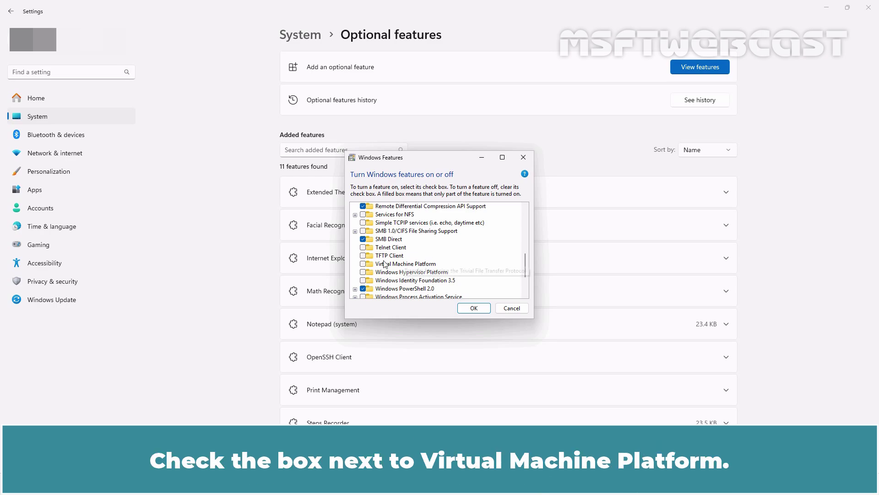
left_click(363, 263)
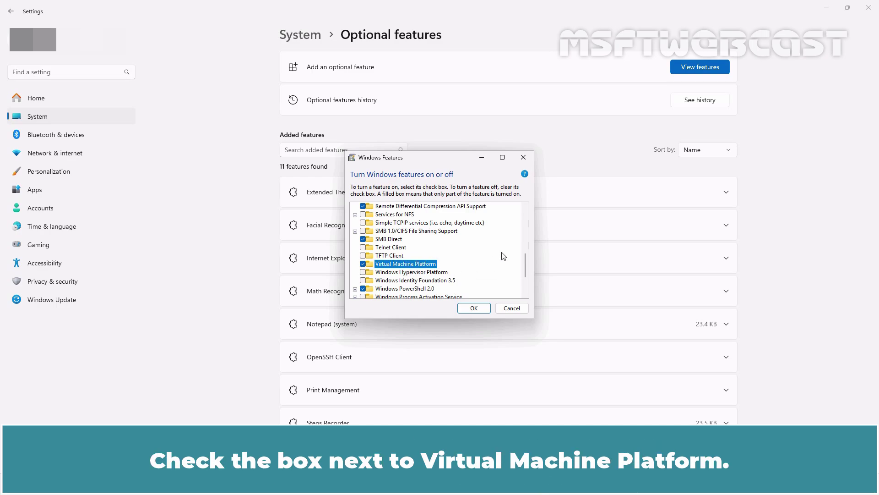
scroll(504, 256, "down", 3)
scroll(503, 256, "down", 1)
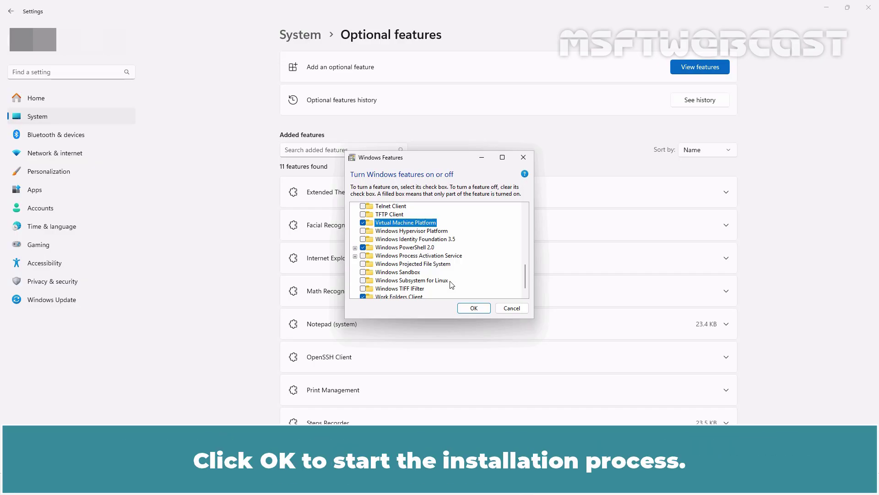
left_click(474, 308)
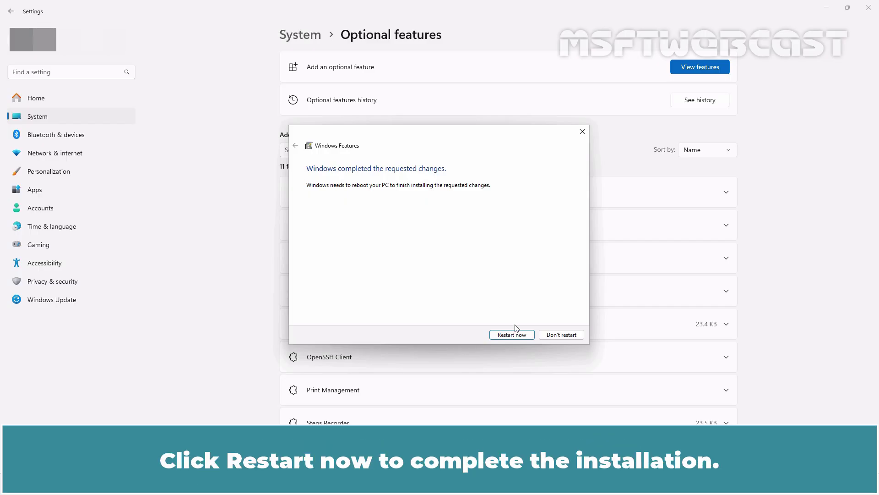
Step: Choose Restart now to finish installing Virtual Machine Platform
left_click(511, 336)
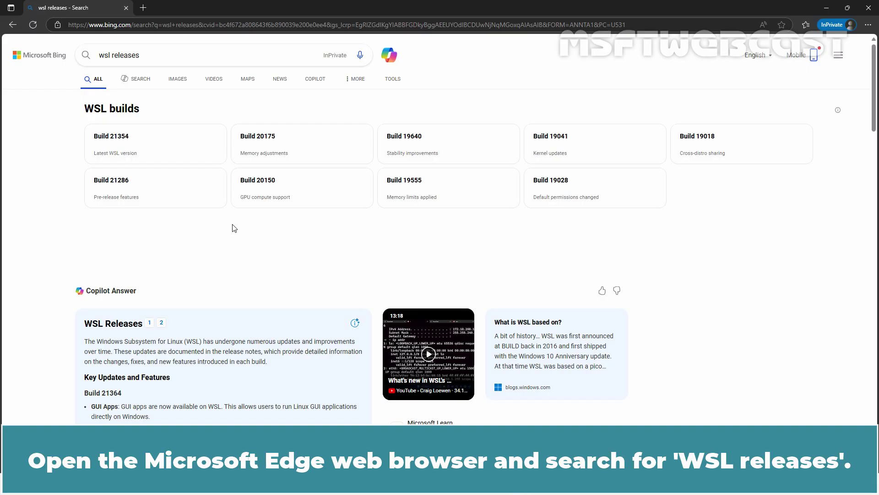
Step: Download wsl.2.5.9.0.x64.msi from GitHub's WSL releases page, run it, and close Edge
scroll(234, 228, "down", 5)
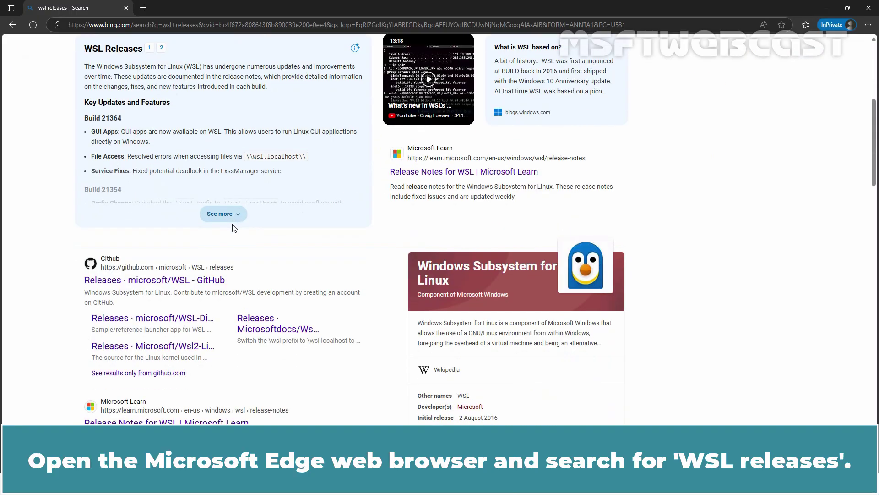
left_click(185, 281)
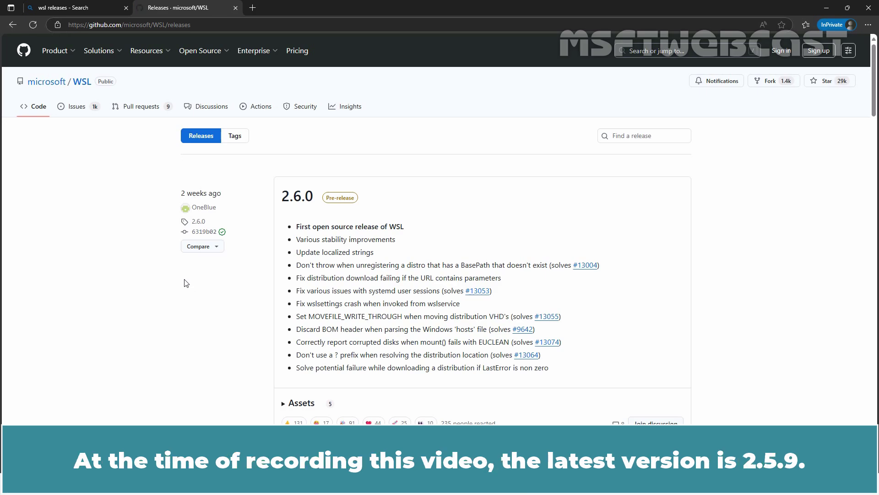
scroll(186, 283, "down", 8)
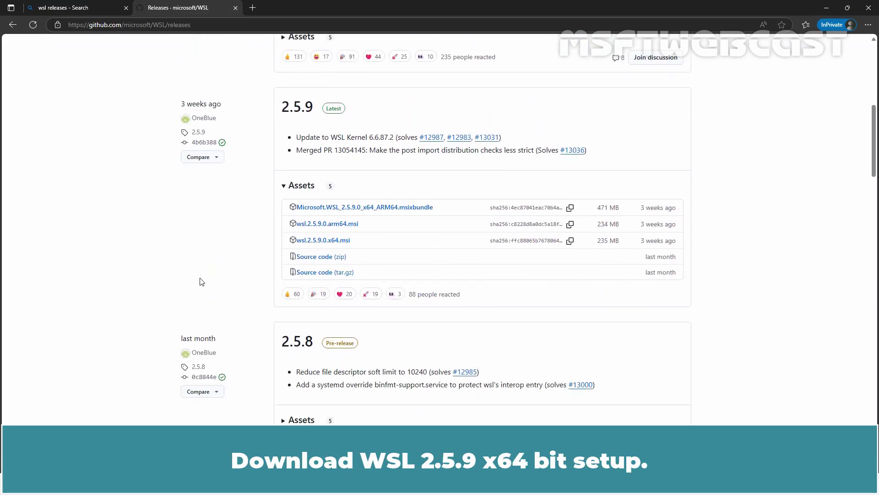
left_click(318, 242)
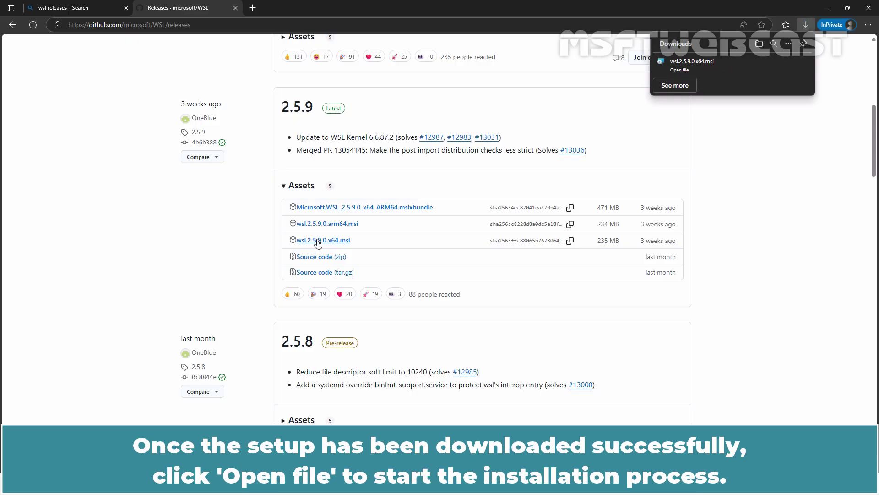
left_click(680, 71)
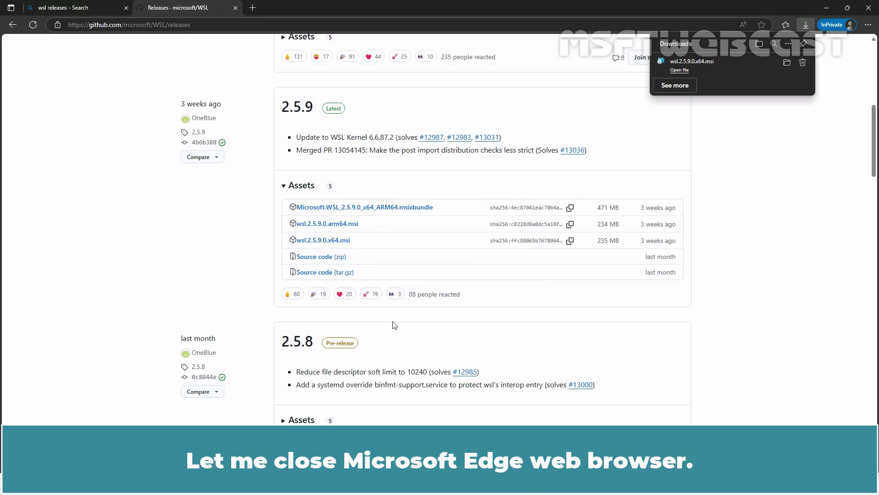
left_click(869, 8)
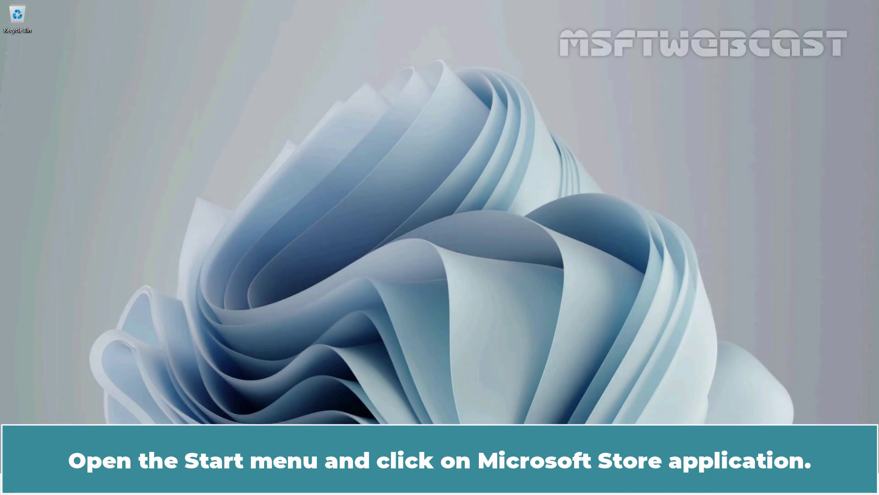
Step: Find 'ubuntu' in Microsoft Store, install the Ubuntu app, then close the Store
key("super")
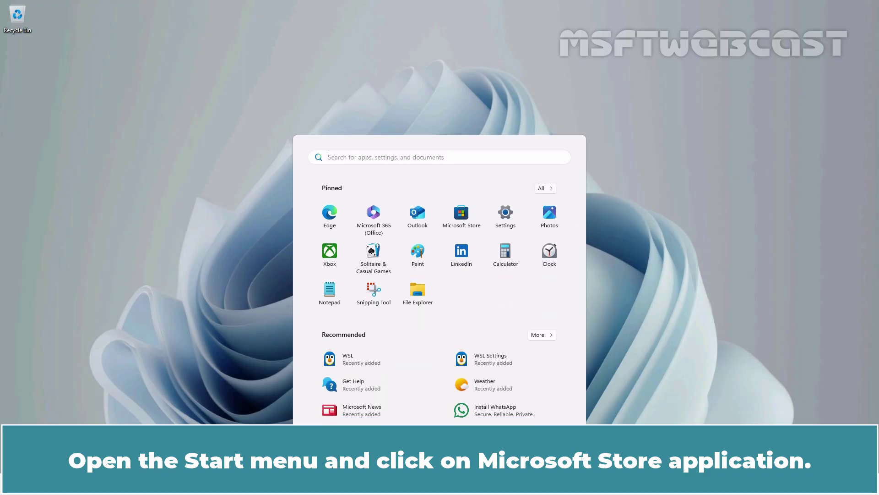
left_click(461, 214)
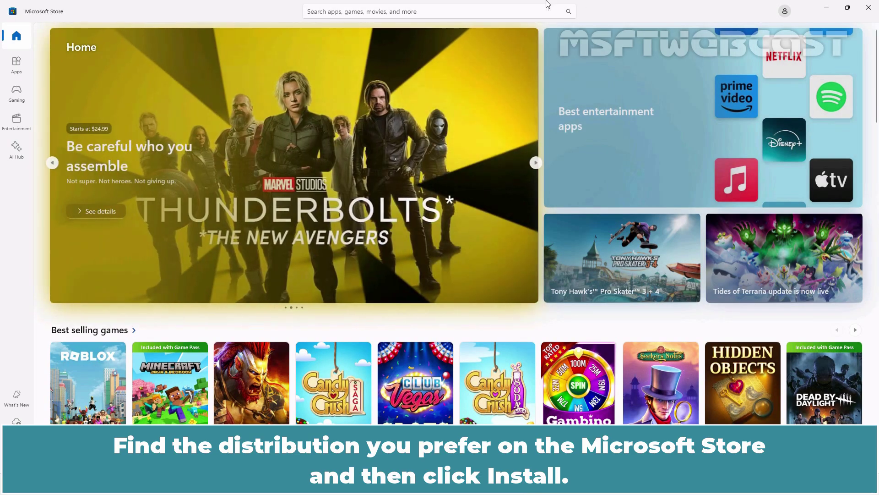
left_click(385, 14)
type("ubuntu")
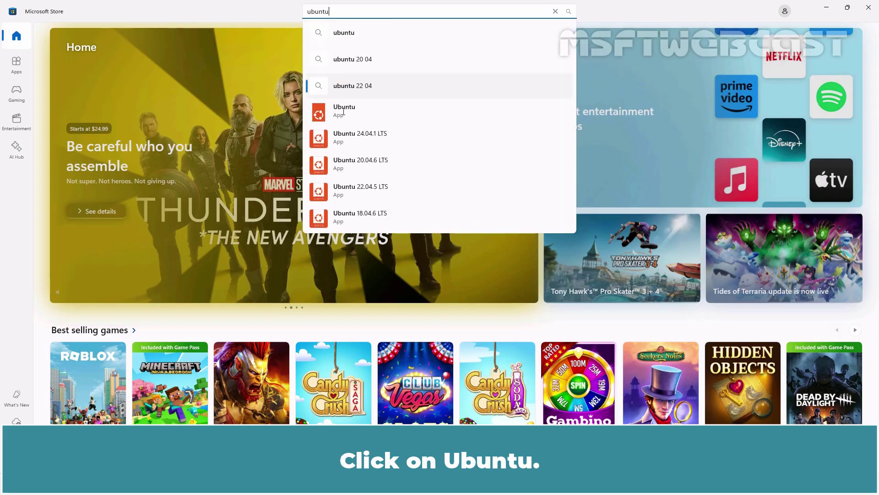
left_click(342, 114)
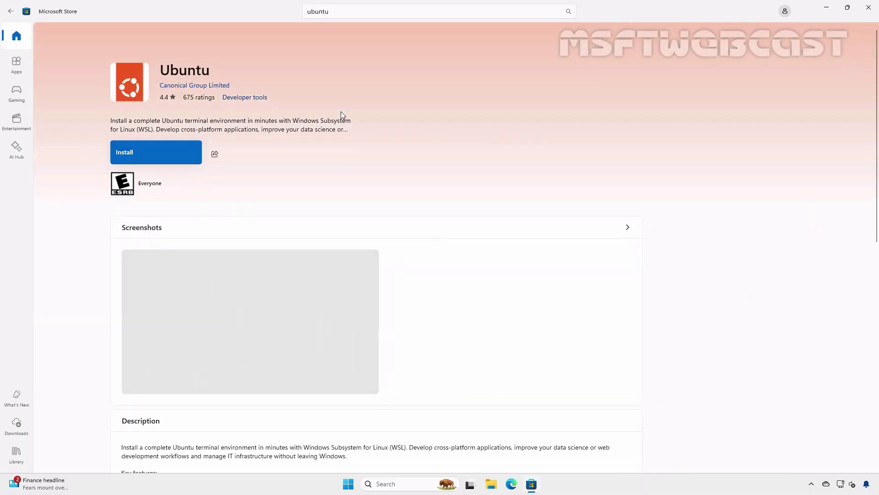
left_click(163, 152)
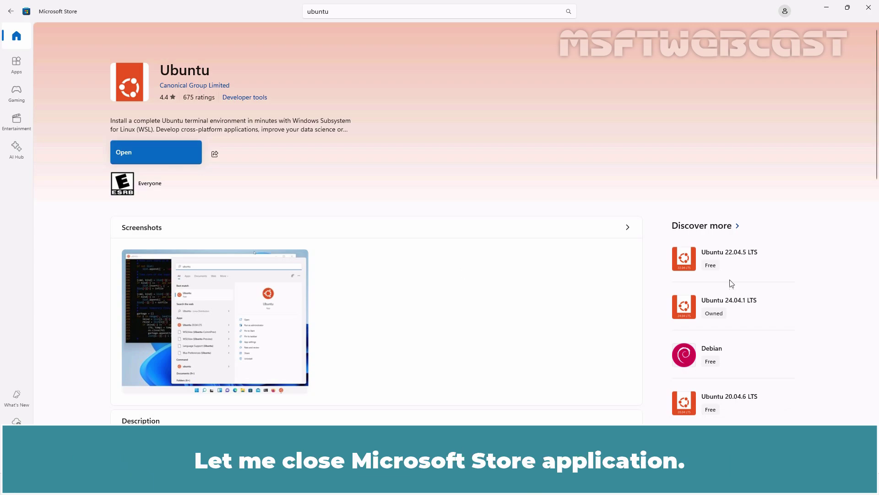
left_click(869, 7)
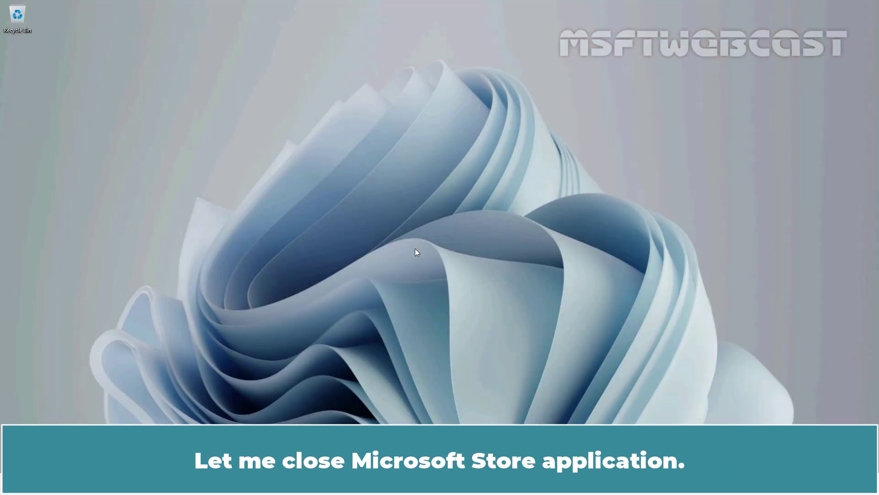
Step: Launch Ubuntu from Start's Recommended list, dismiss Welcome to WSL, and reposition the terminal
left_click(399, 483)
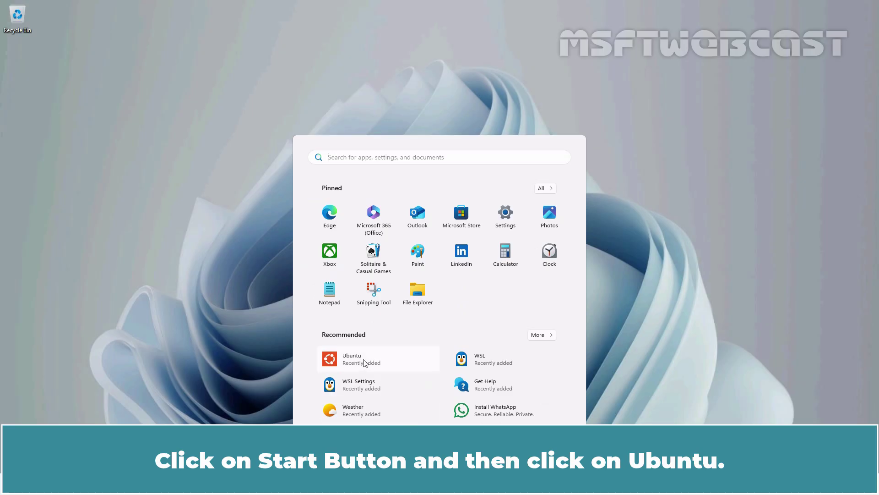
left_click(365, 361)
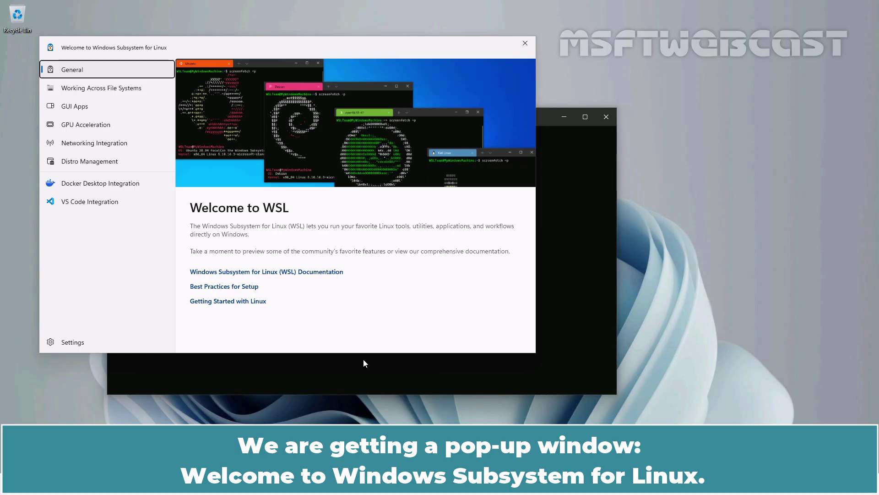
left_click(526, 43)
left_click_drag(431, 122, 452, 100)
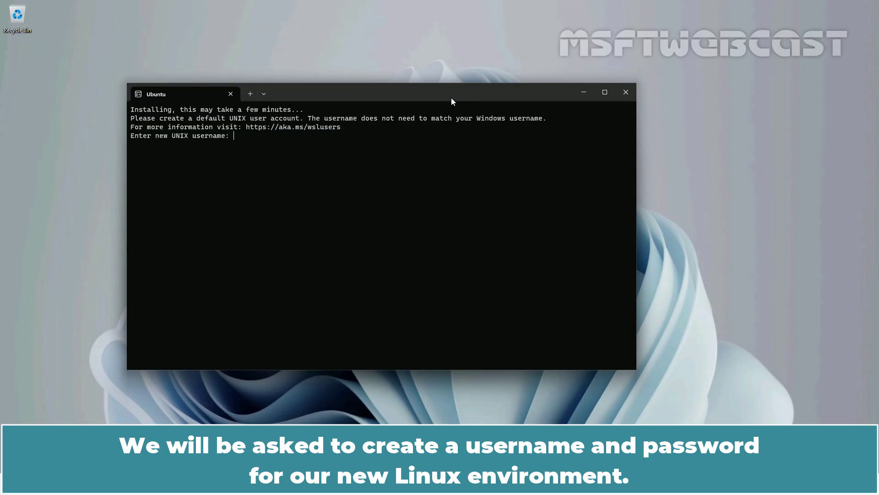
Step: Create the default UNIX account by entering a username and confirming the password
type("msftadmin")
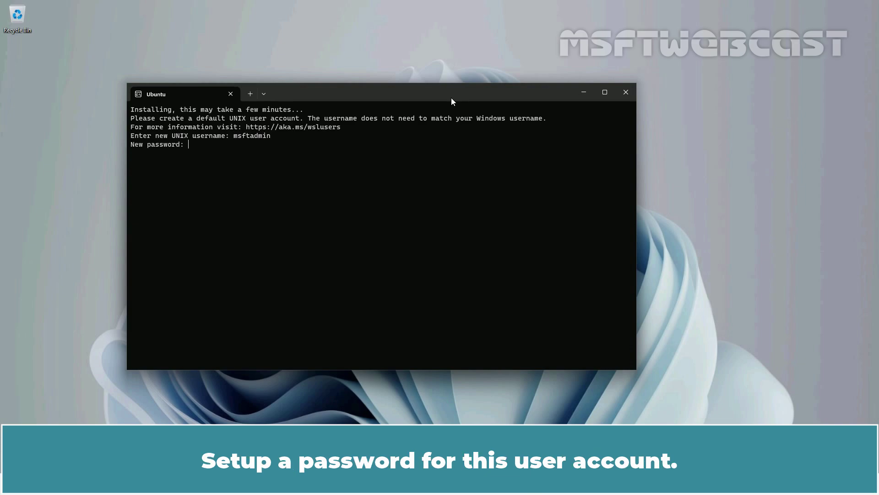
key("Return")
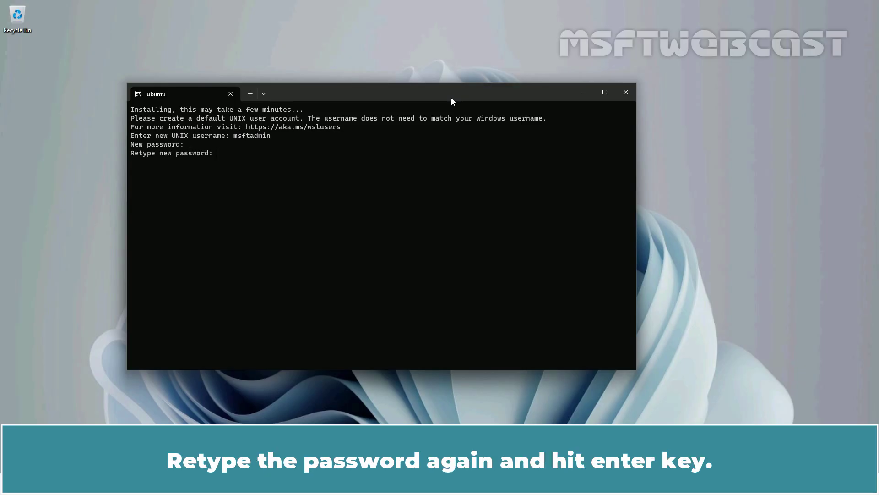
key("Return")
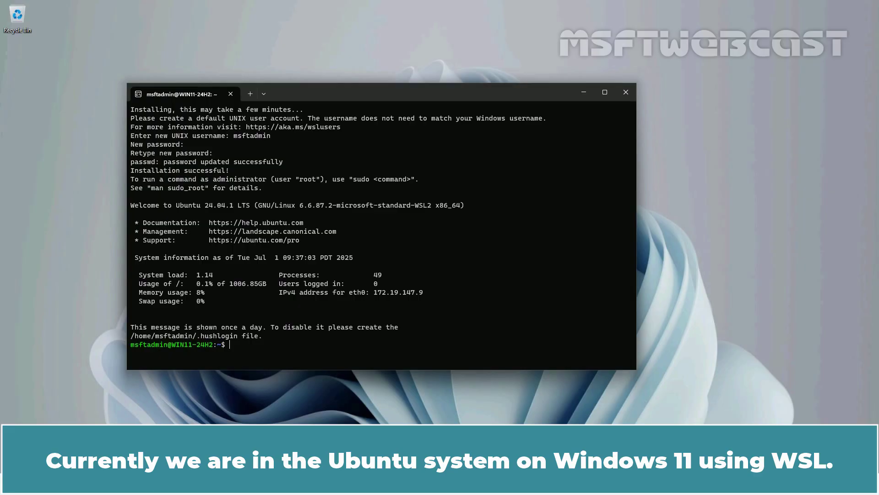
Step: Run lsb_release -a to confirm Ubuntu 24.04.1 LTS, then exit the shell
type("ls")
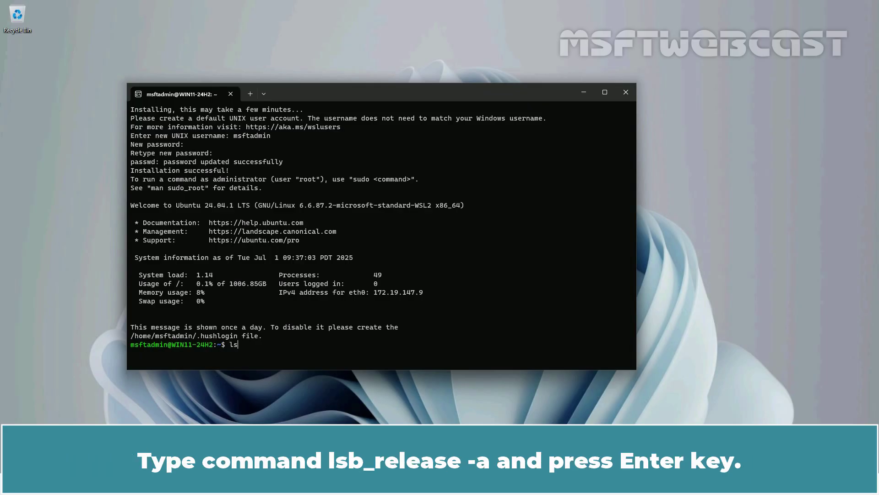
type("b_release -a")
key("Return")
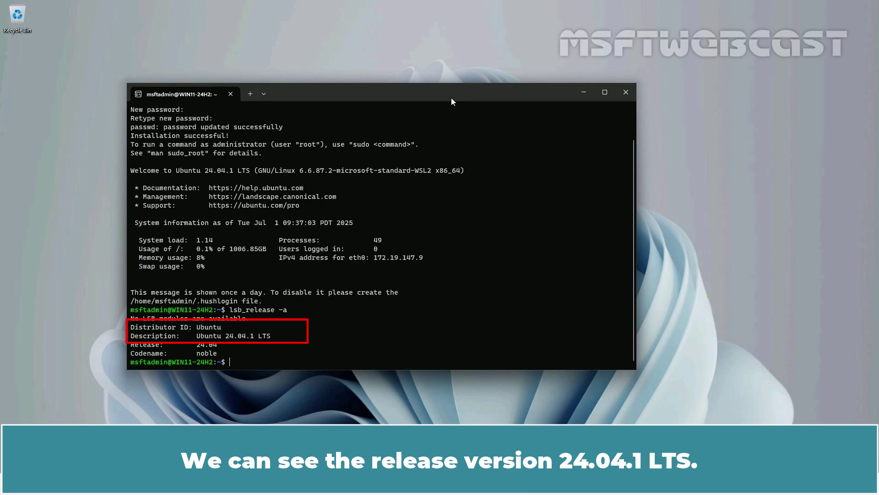
type("exit")
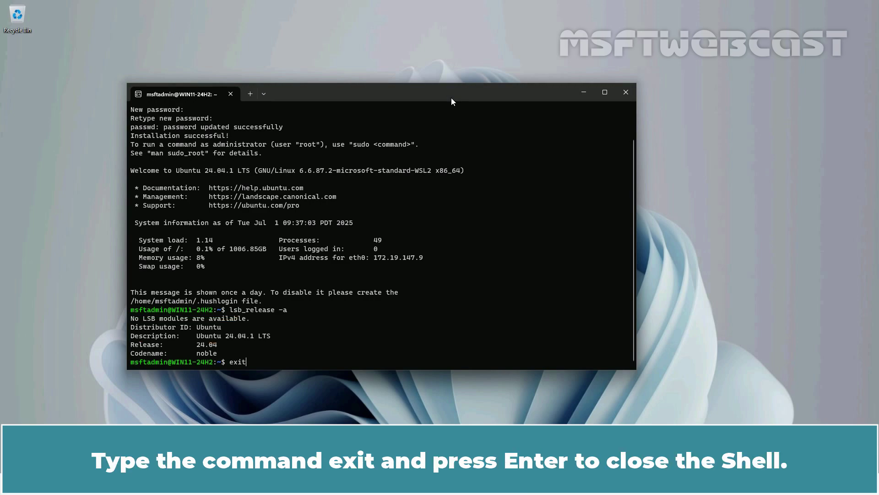
key("Return")
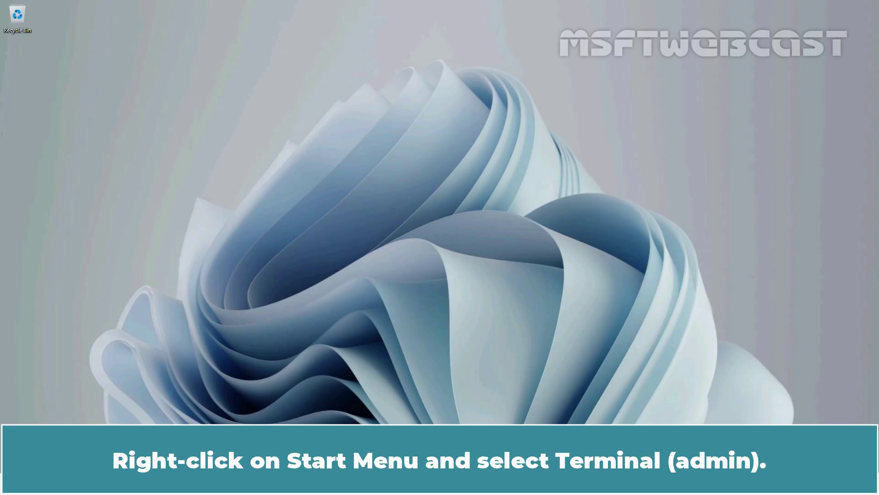
Step: Launch Terminal (Admin) from the Start context menu and approve the UAC prompt
right_click(322, 483)
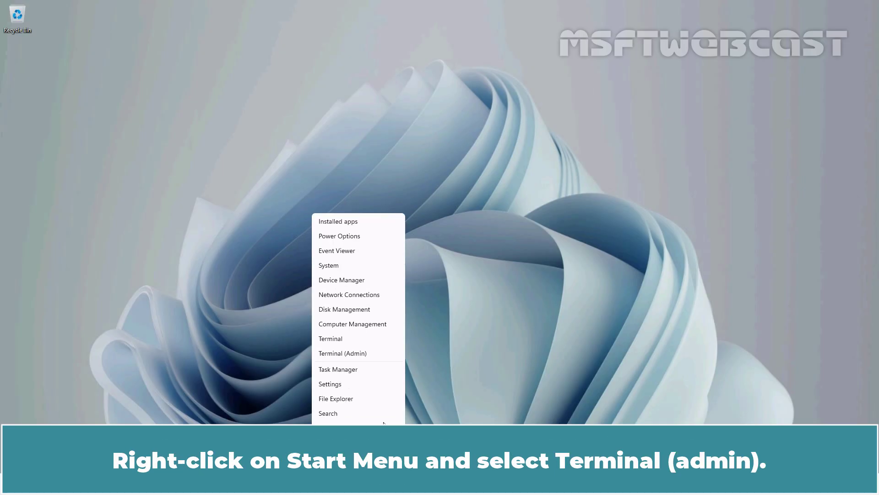
left_click(366, 353)
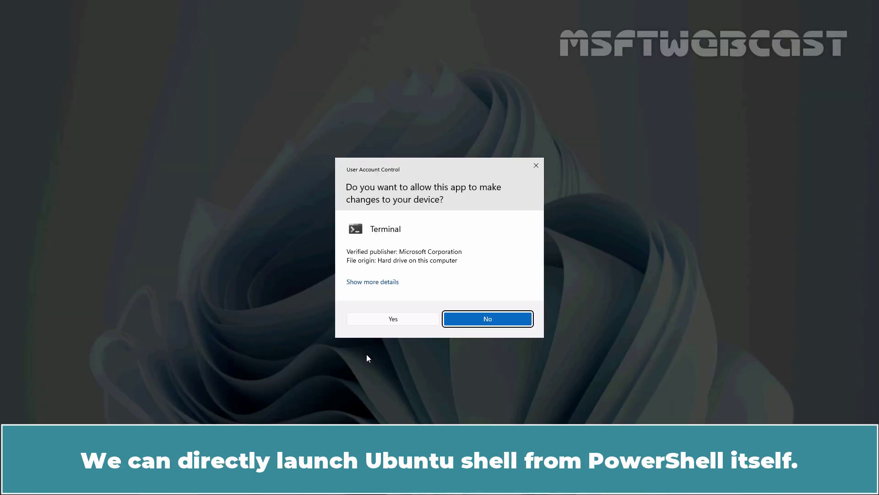
left_click(389, 316)
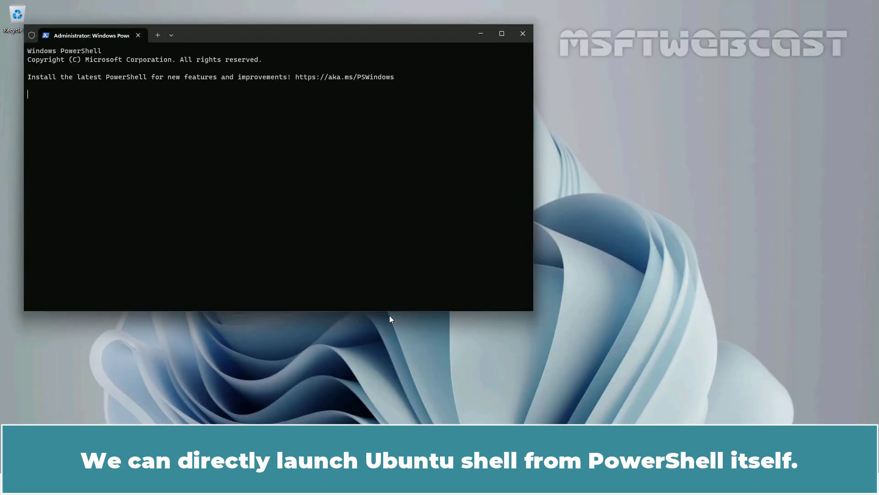
Step: Open an Ubuntu tab from the new-tab drop-down and run whoami
left_click(171, 35)
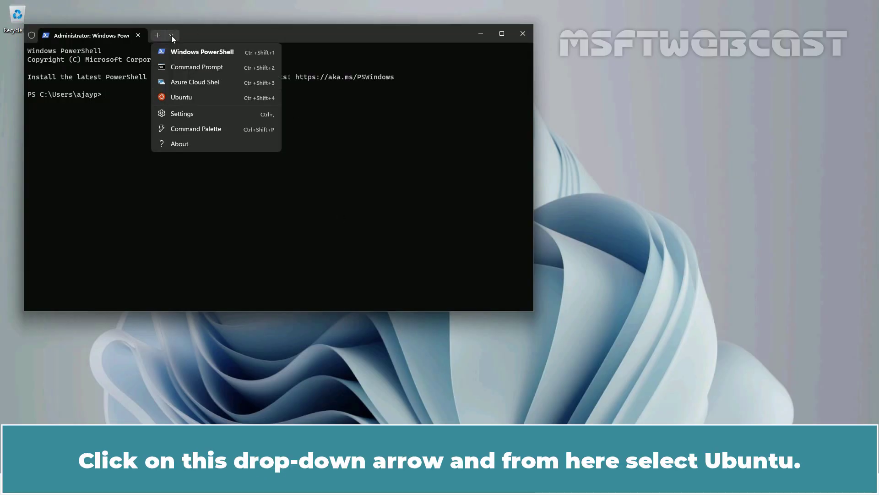
left_click(184, 96)
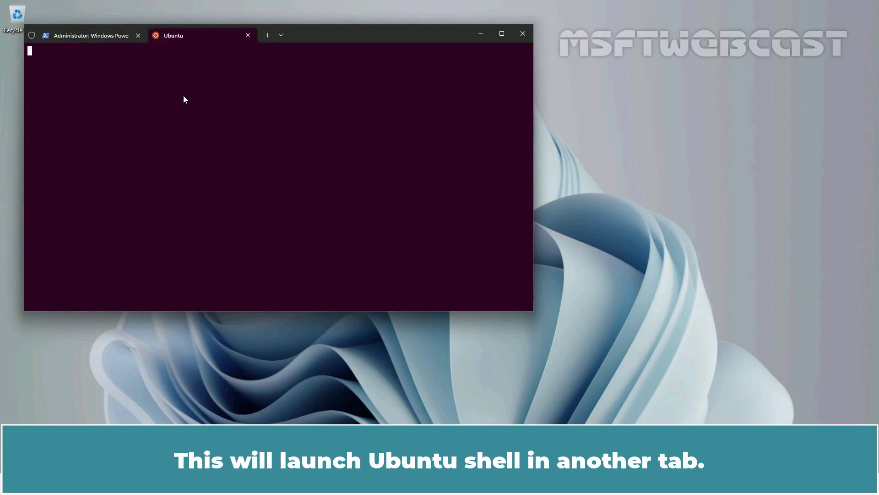
type("whoami")
key("Return")
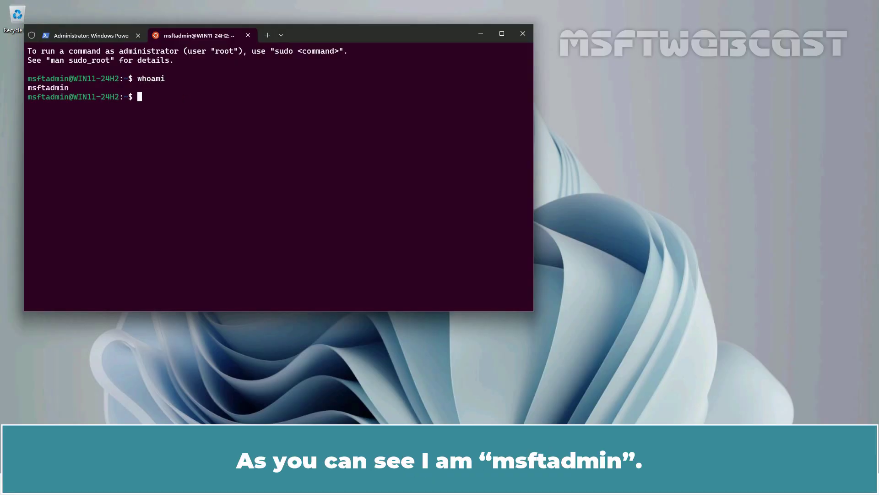